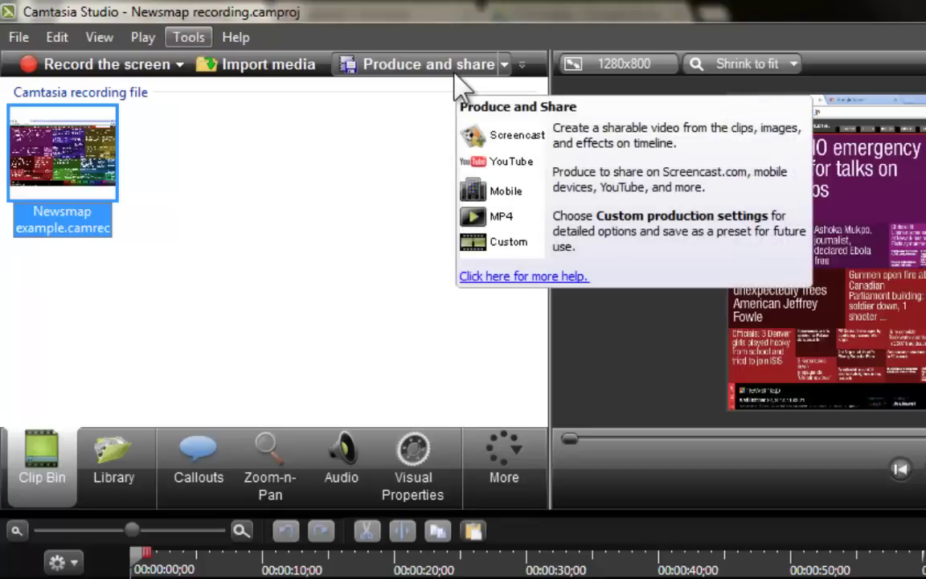
Choose the 'MP4 only (up to 720p)' production preset instead of Share to Screencast.com.
left_click(458, 78)
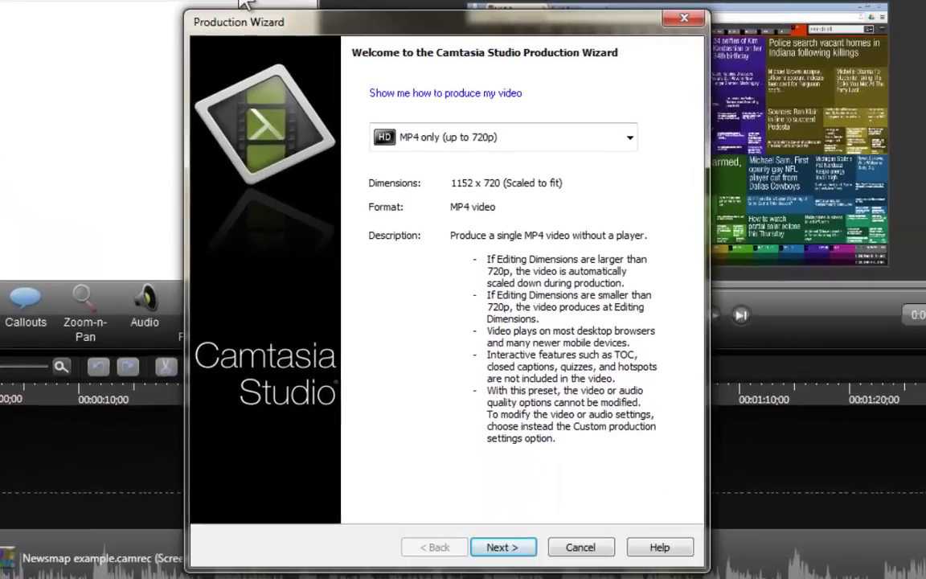
left_click(627, 141)
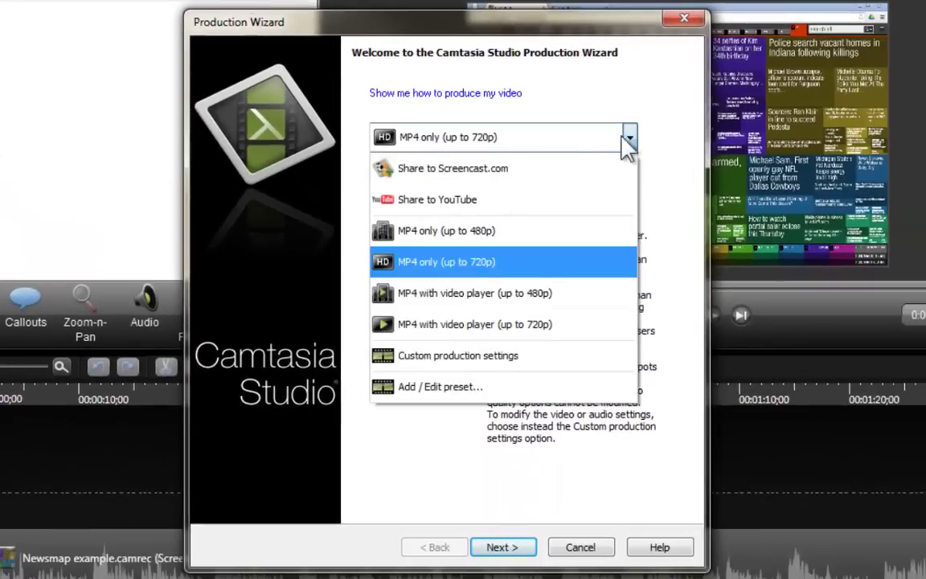
left_click(508, 169)
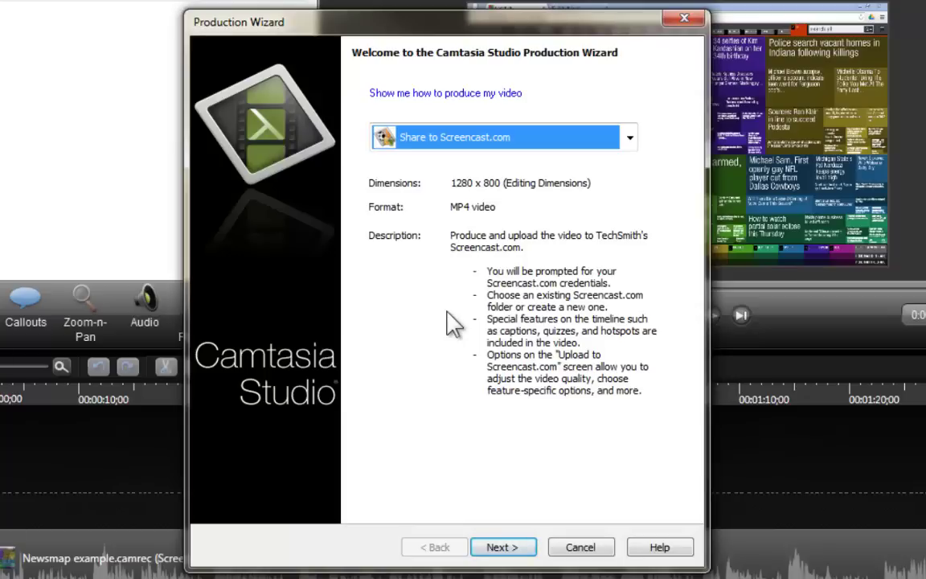
left_click(631, 141)
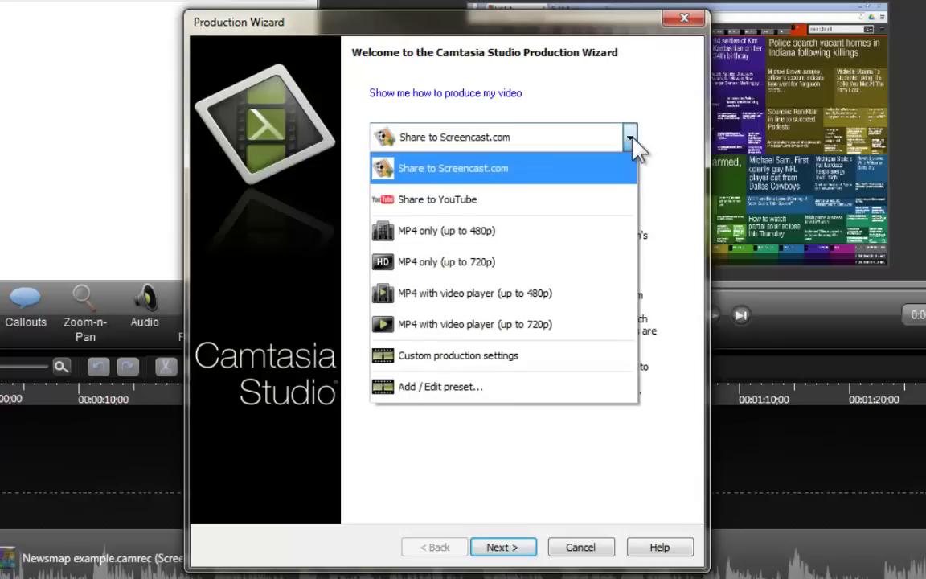
left_click(559, 265)
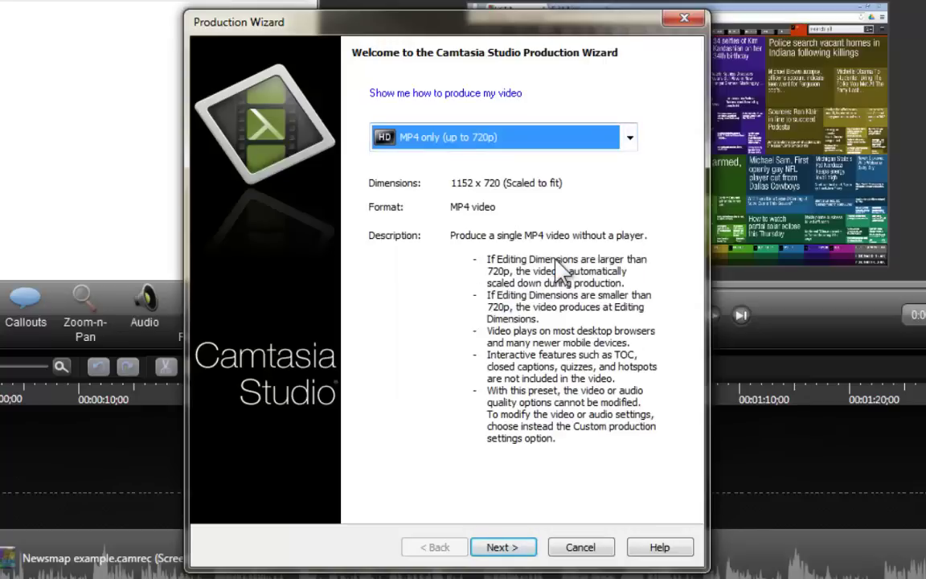
left_click(515, 548)
Name the production 'Newsmap recording 2' and render it to MP4 at 1152x720.
key("End")
type("2")
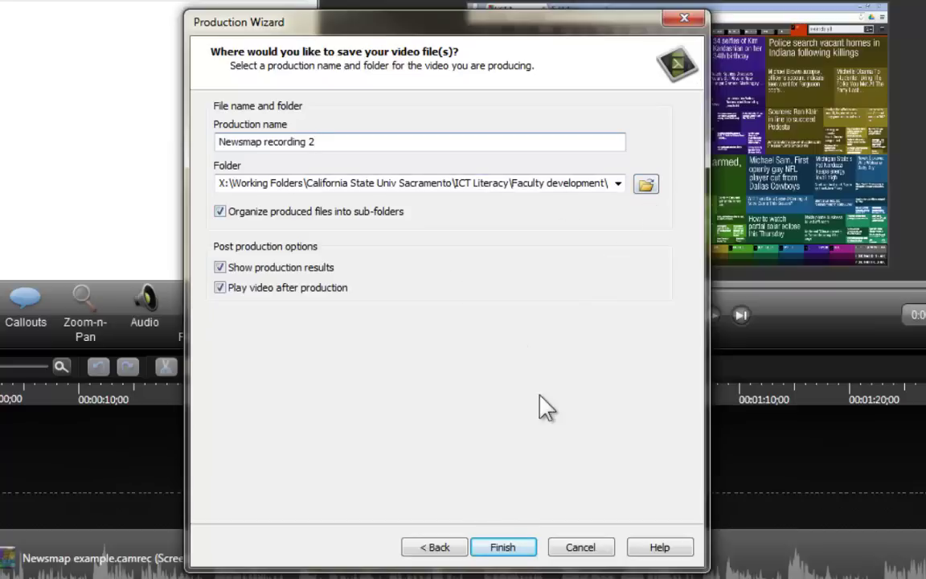
left_click(525, 548)
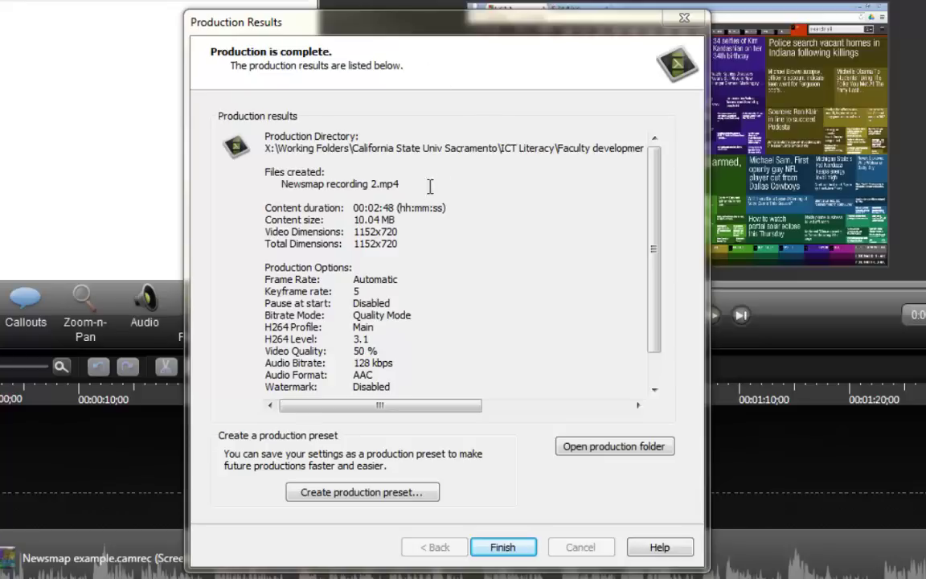
Check the 1152x720 video dimensions in the production results and open the output folder.
mouse_move(353, 218)
left_mouse_down()
mouse_move(396, 220)
mouse_move(344, 234)
left_mouse_up()
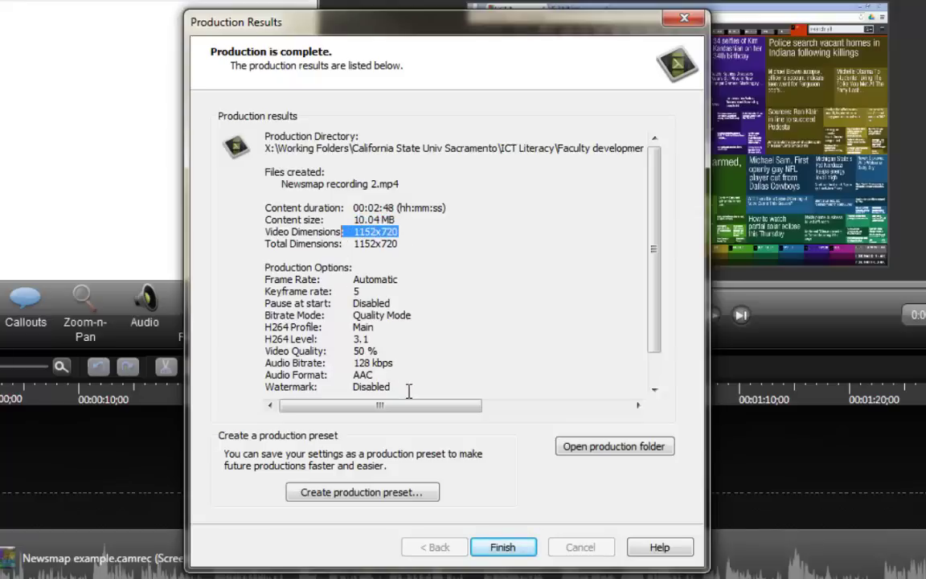
left_click(614, 444)
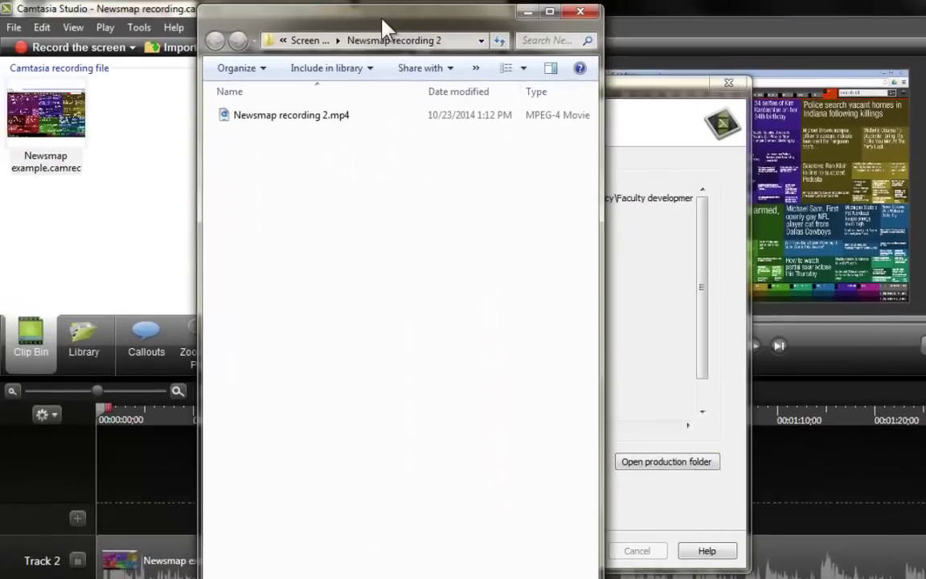
left_click(581, 12)
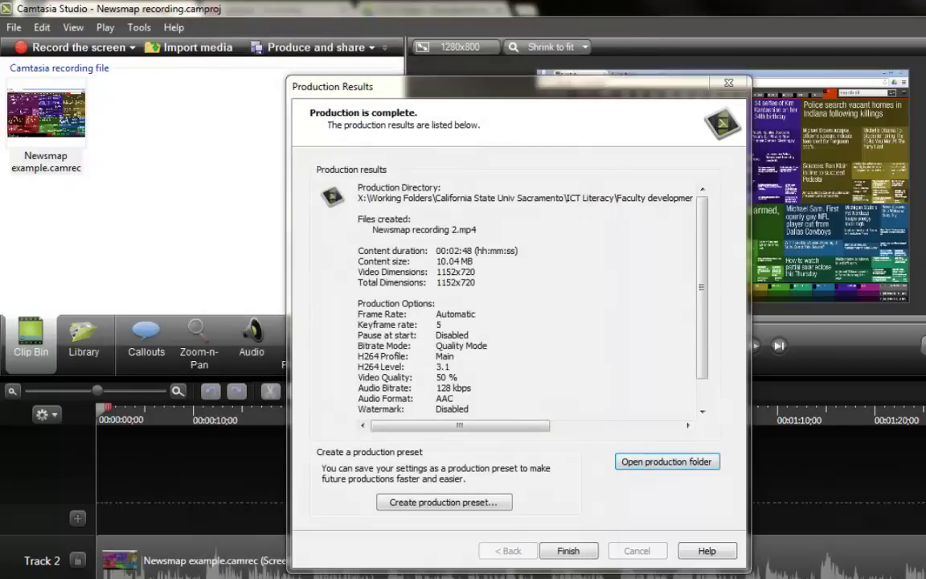
Preview Newsmap recording 2.mp4 in the video player, then close the player.
key("super+Up")
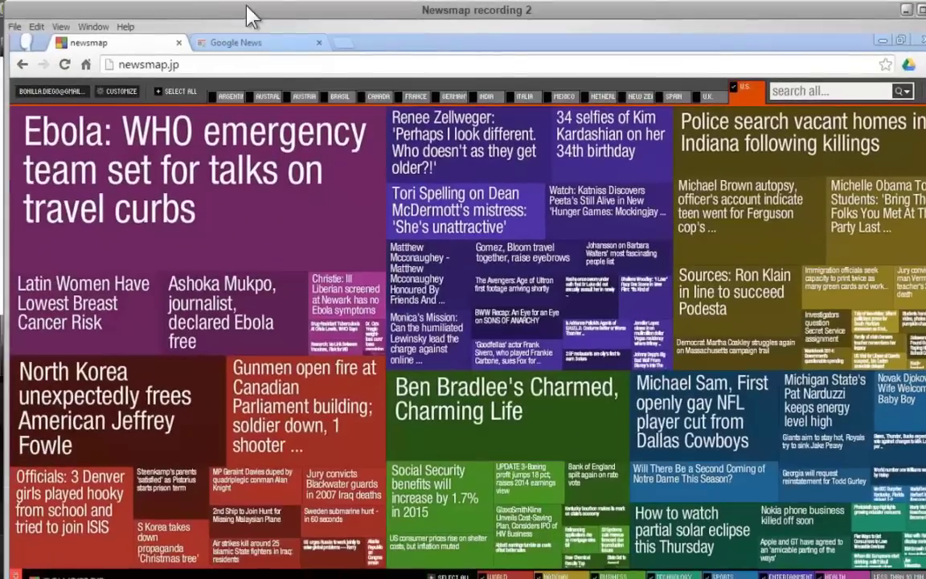
left_click_drag(249, 11, 277, 22)
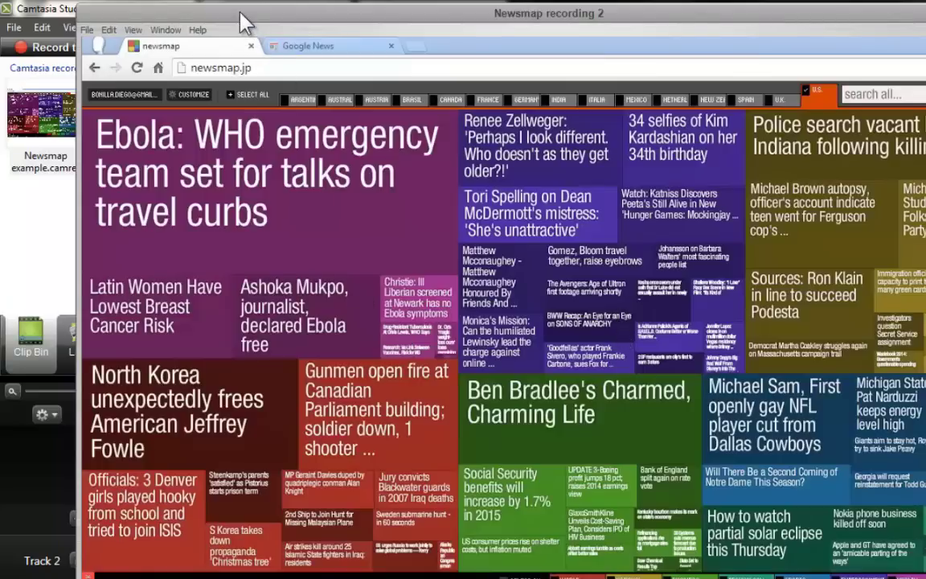
left_click_drag(240, 13, 68, 55)
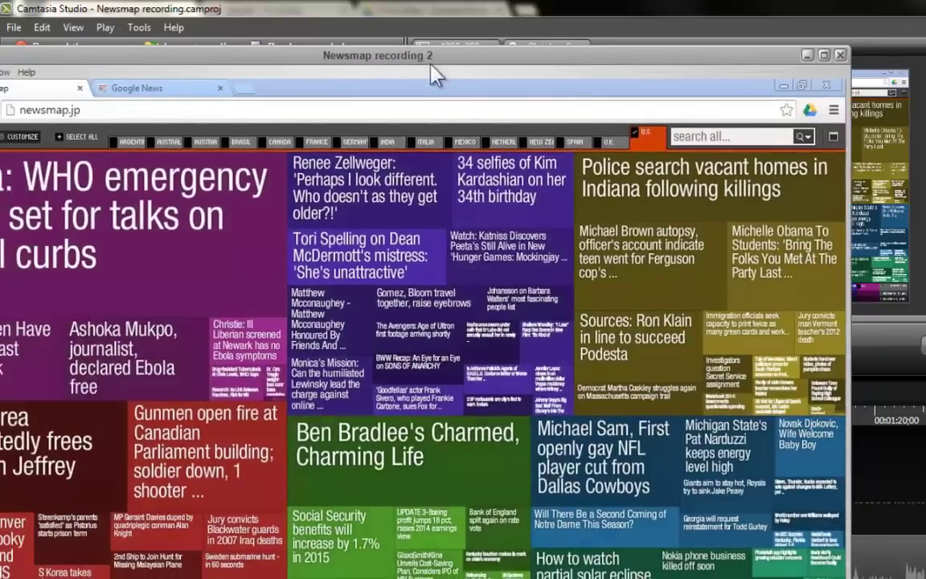
left_click(840, 56)
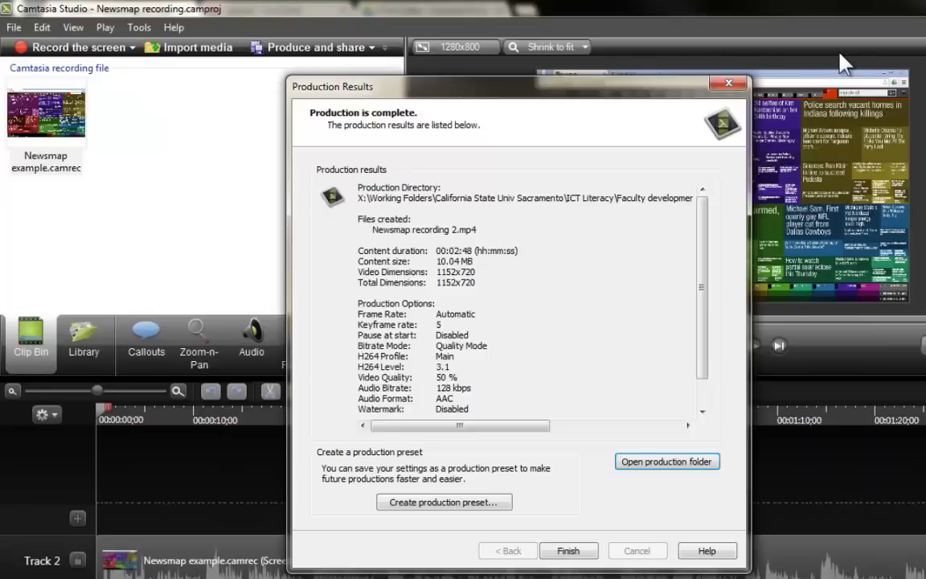
Reopen the production folder and close the production results summary.
left_click(667, 471)
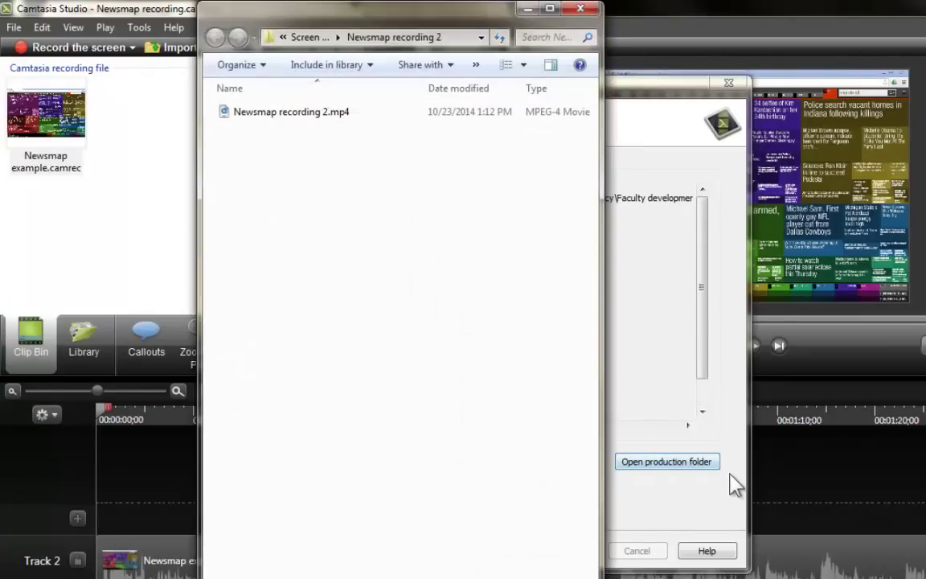
left_click(659, 523)
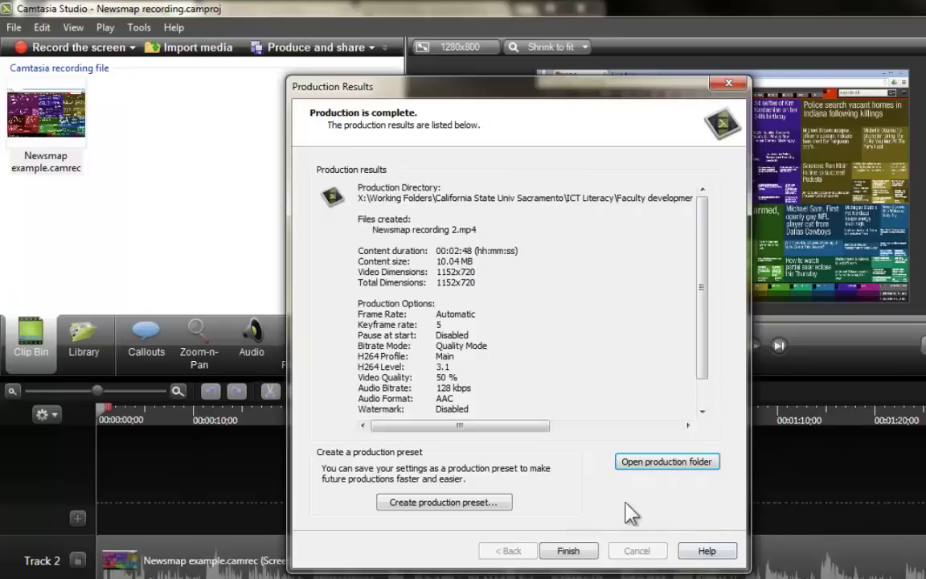
left_click(573, 552)
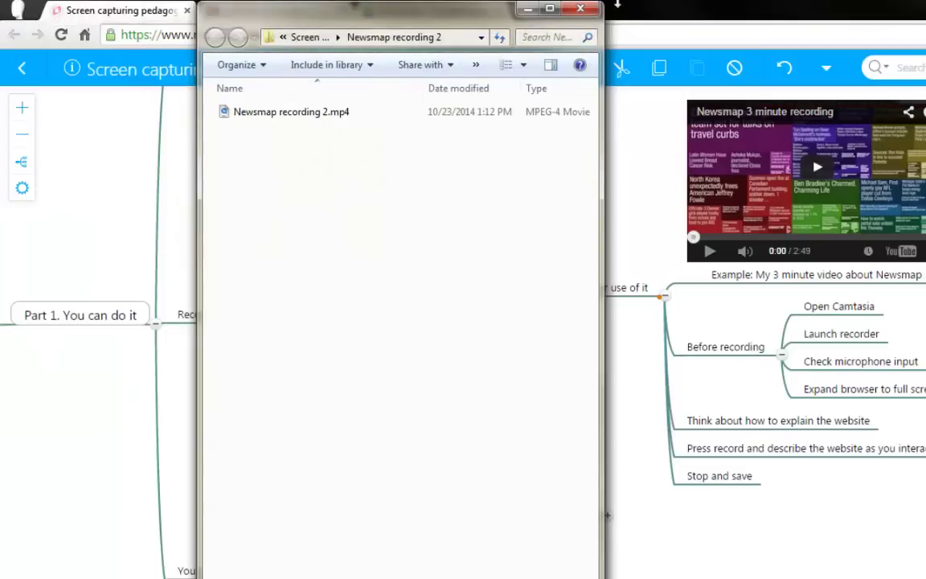
Place the Chrome 'Upload - YouTube' page beside the Explorer folder holding the video.
left_click_drag(402, 17, 228, 153)
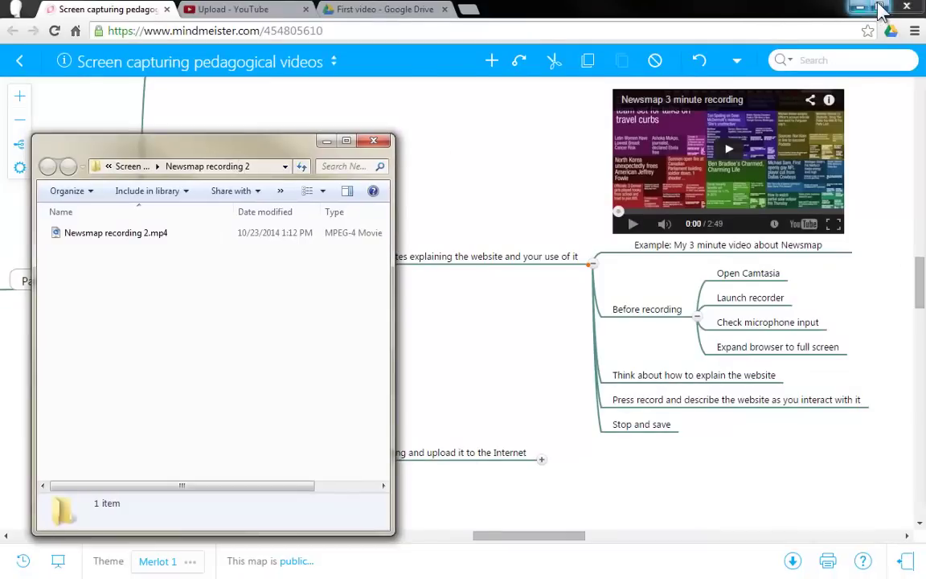
double_click(850, 9)
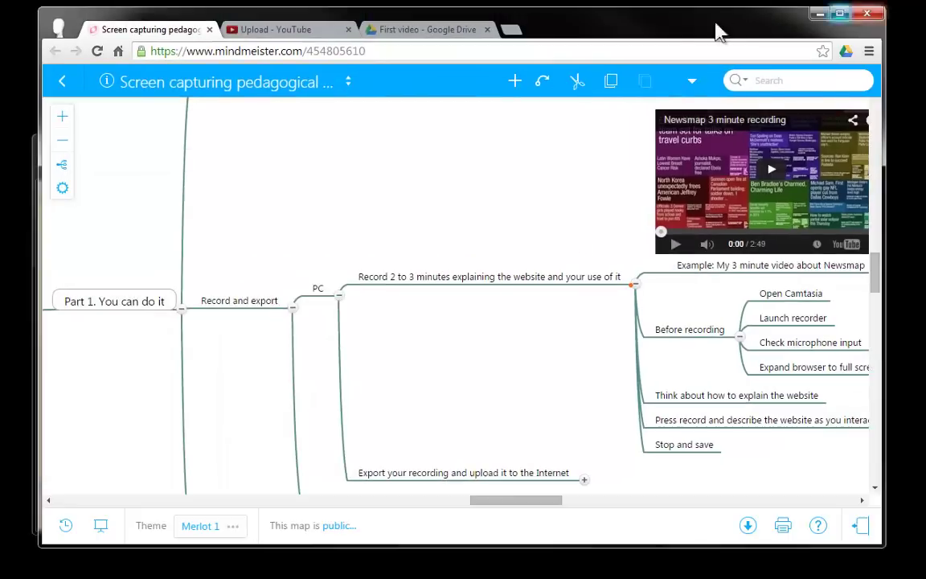
left_click(273, 30)
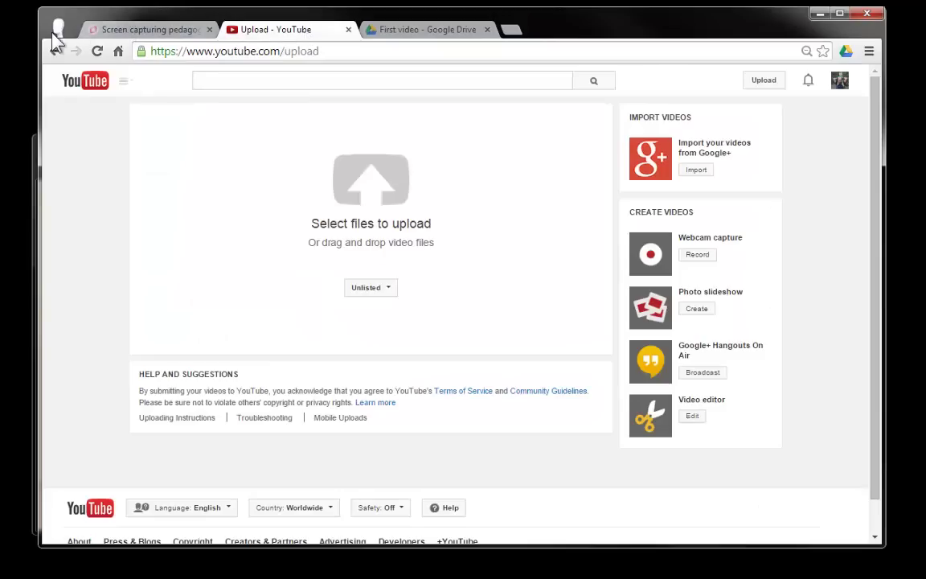
left_click_drag(39, 58, 166, 69)
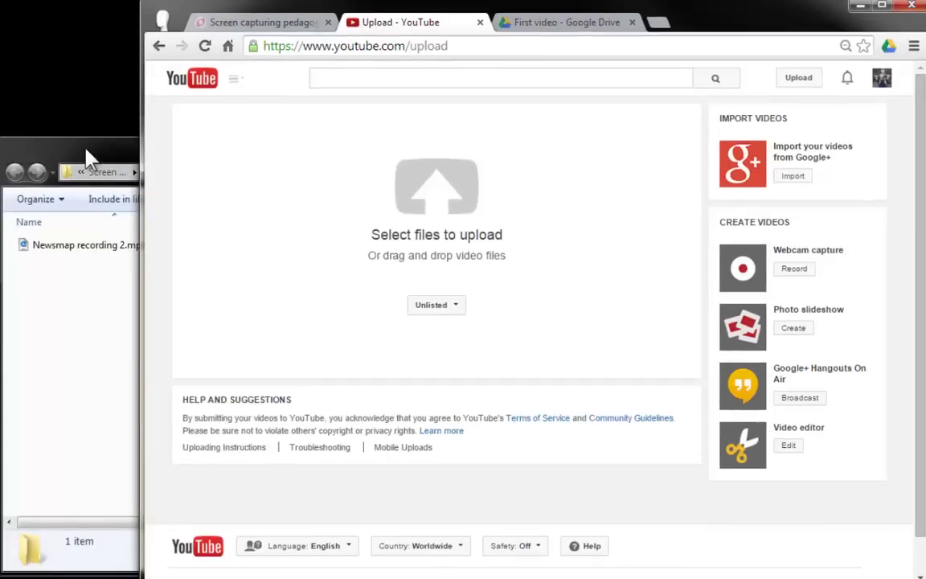
Drag Newsmap recording 2.mp4 from Explorer onto YouTube's file upload area.
left_click(87, 157)
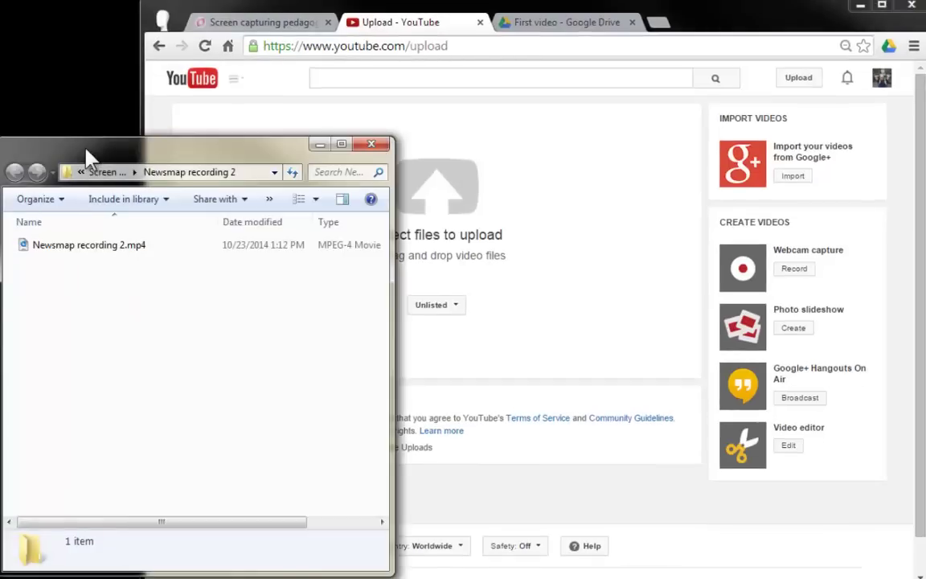
left_click_drag(79, 251, 508, 251)
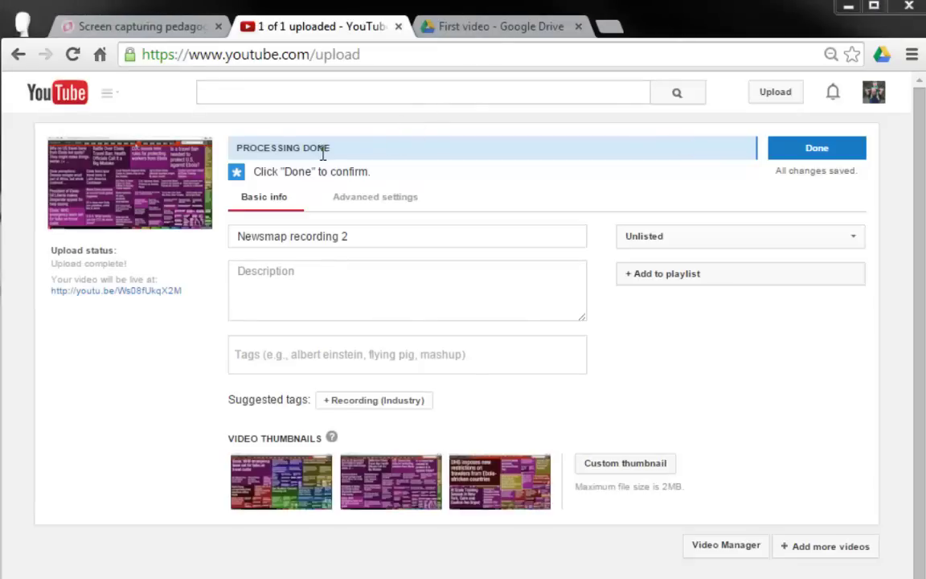
Keep the video Unlisted, finish the upload, and pause it on its youtu.be watch page.
mouse_move(290, 507)
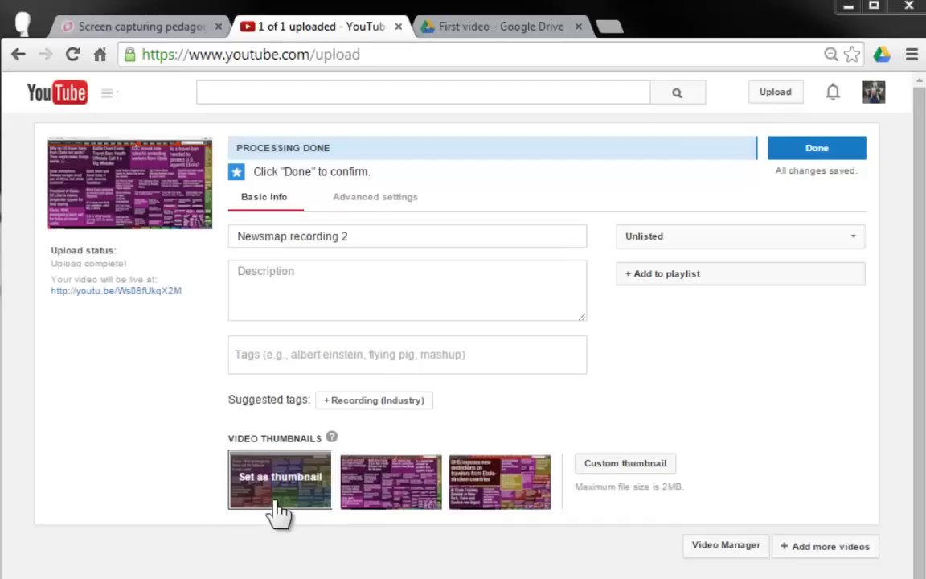
left_click(853, 238)
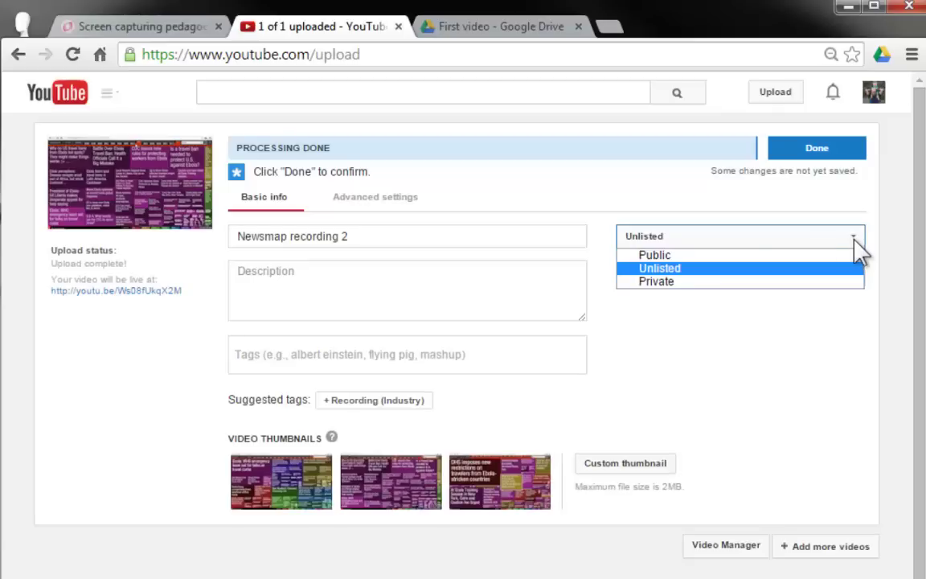
left_click(425, 309)
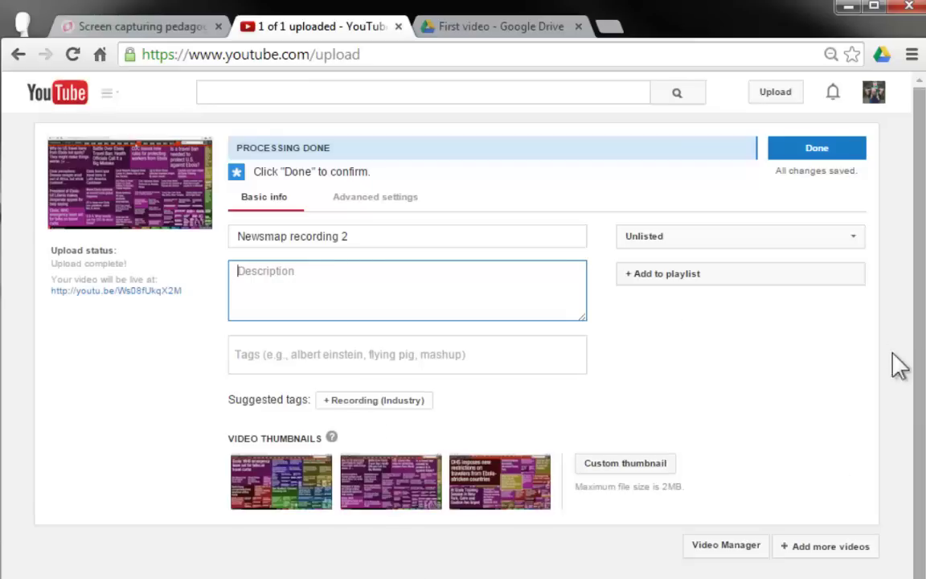
left_click(817, 150)
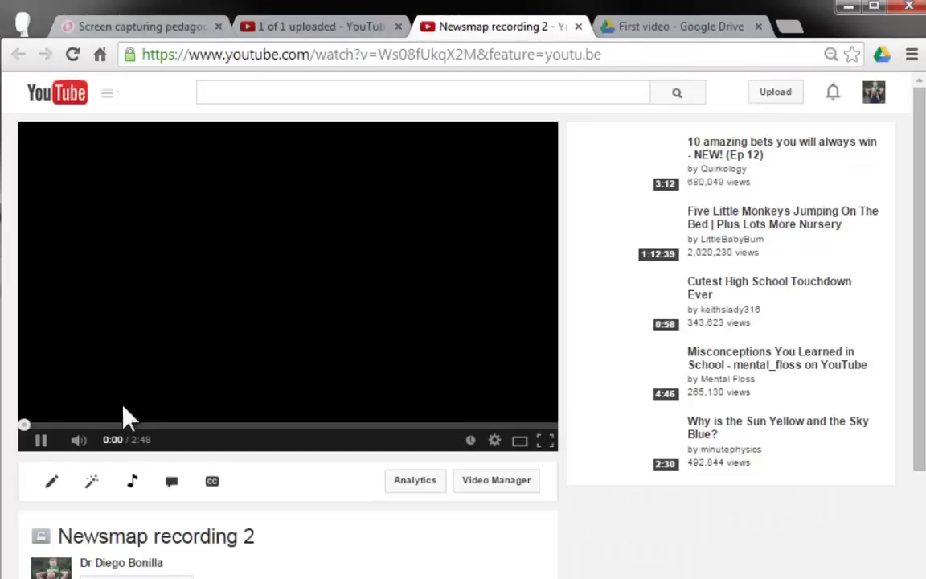
left_click(41, 440)
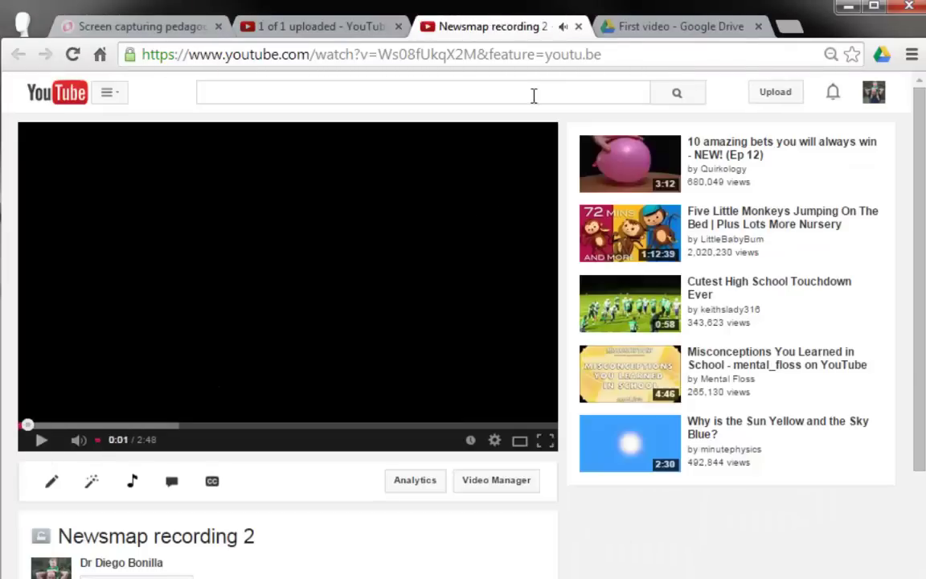
Drop Newsmap recording 2.mp4 from Explorer into Drive's First video folder and start the upload.
left_click(661, 35)
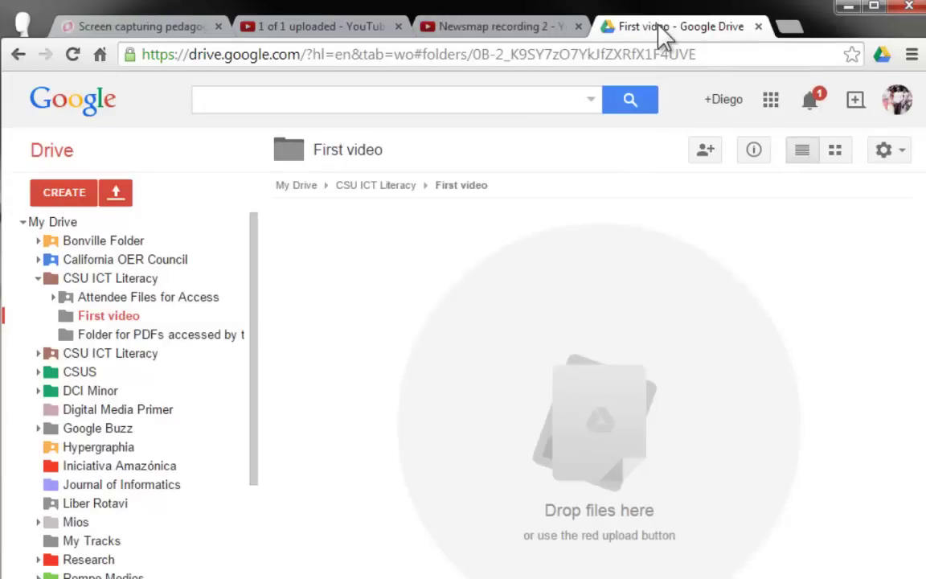
key("alt+Tab")
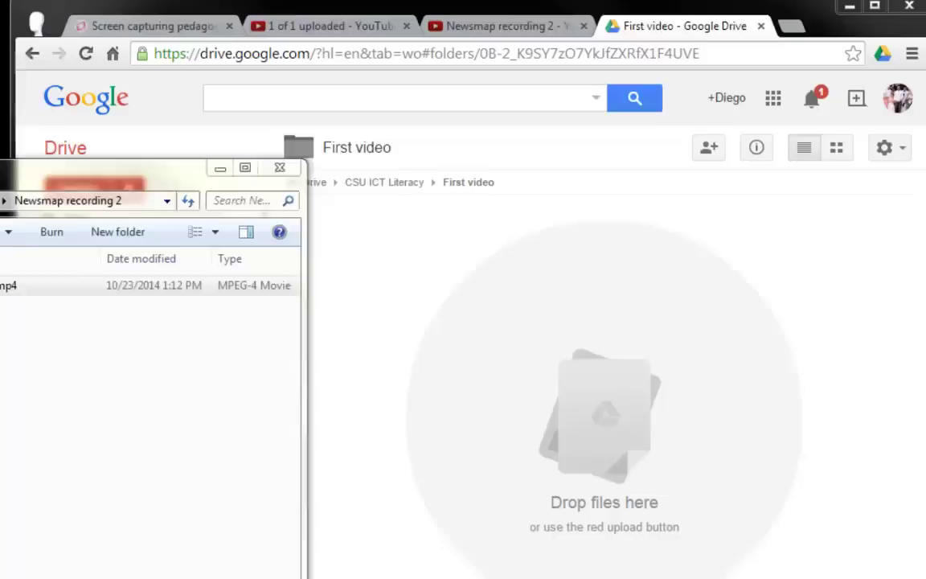
left_click_drag(69, 246, 655, 328)
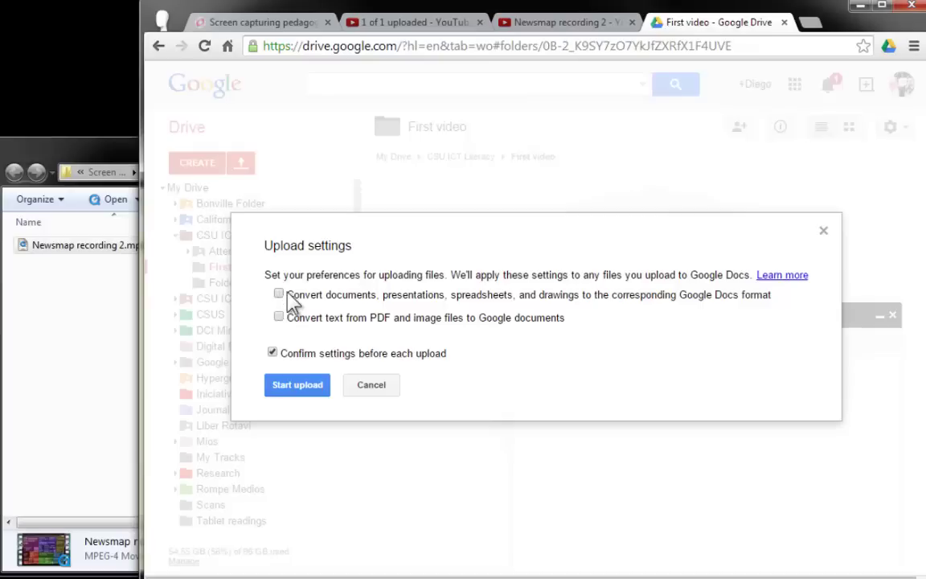
left_click(311, 389)
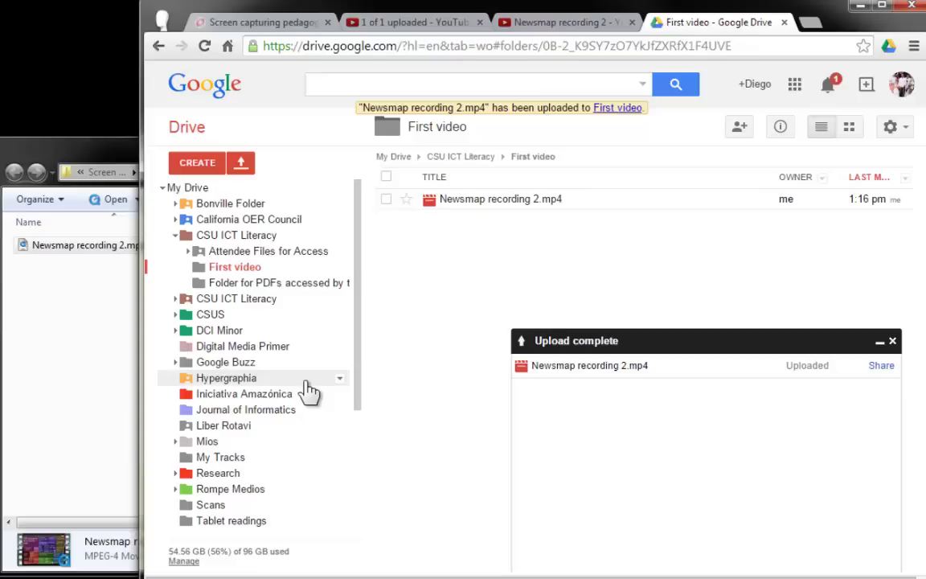
Preview Newsmap recording 2.mp4 in Drive, then select the file.
left_click(498, 201)
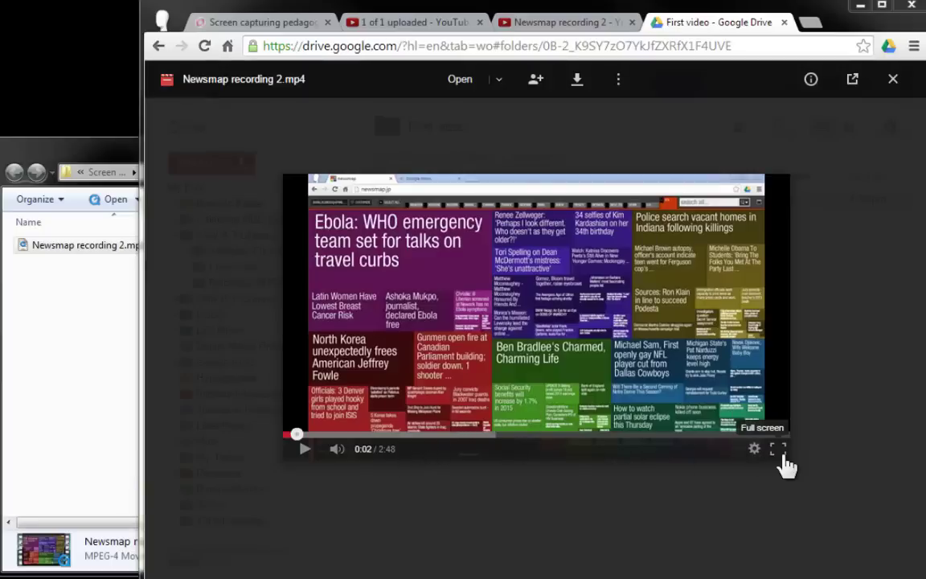
left_click(679, 139)
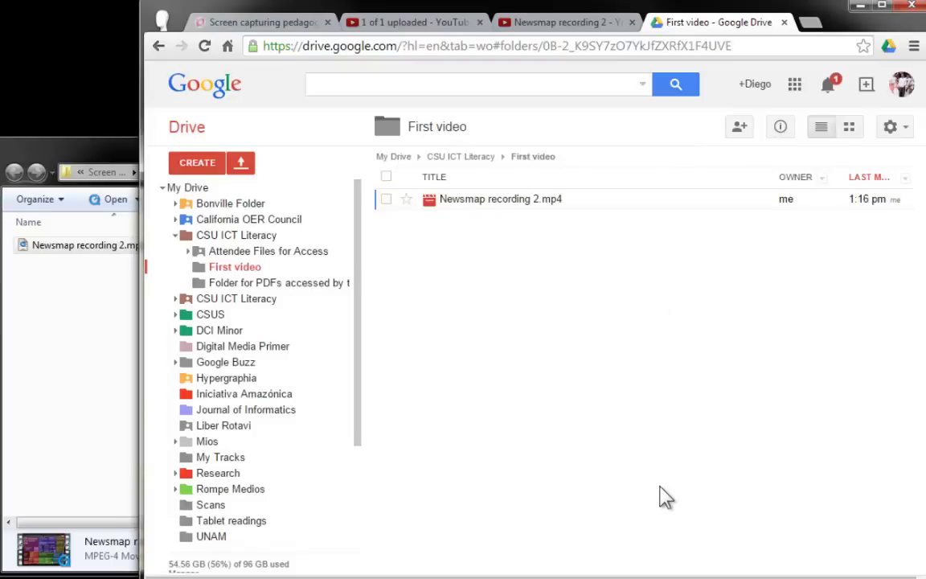
left_click(387, 201)
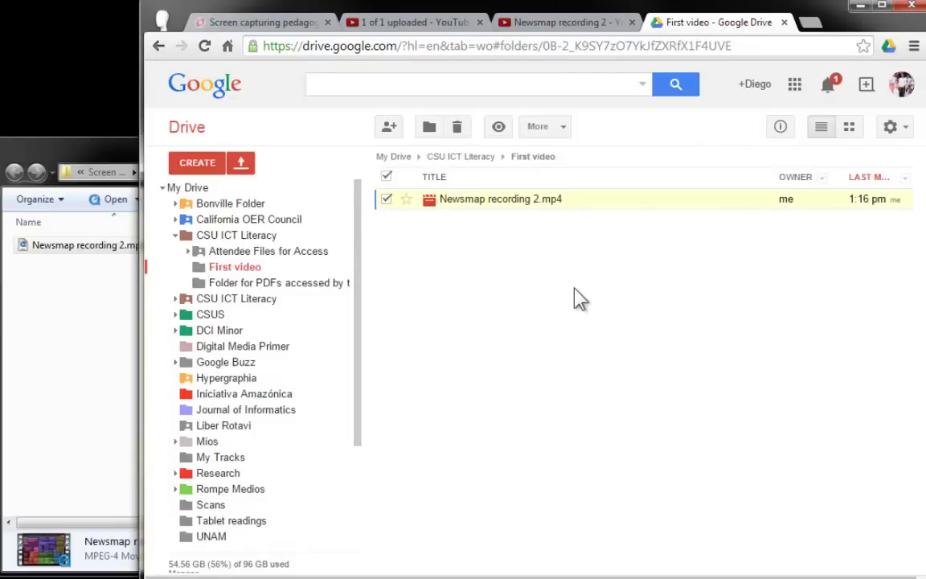
Open the video's Share settings from More and close them without adding anyone.
left_click(563, 130)
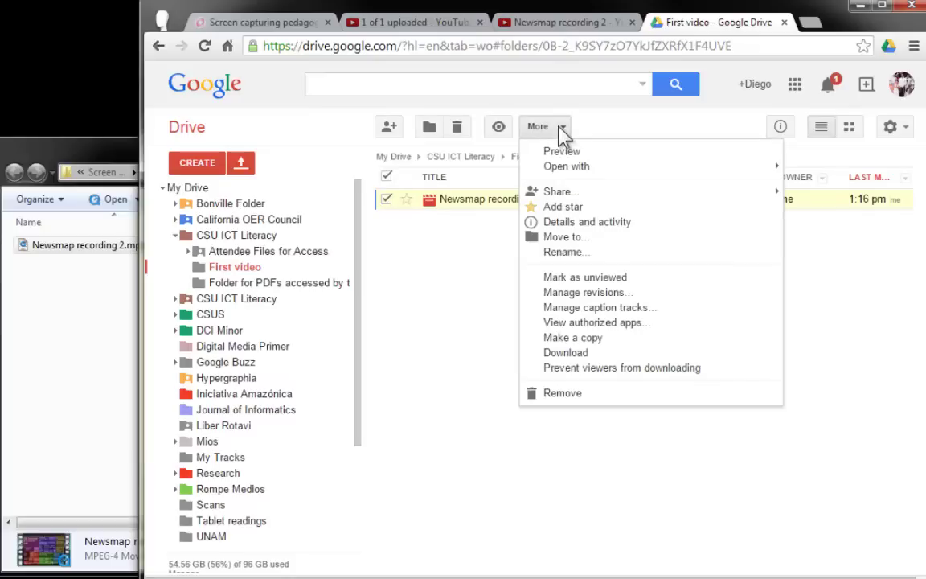
mouse_move(580, 197)
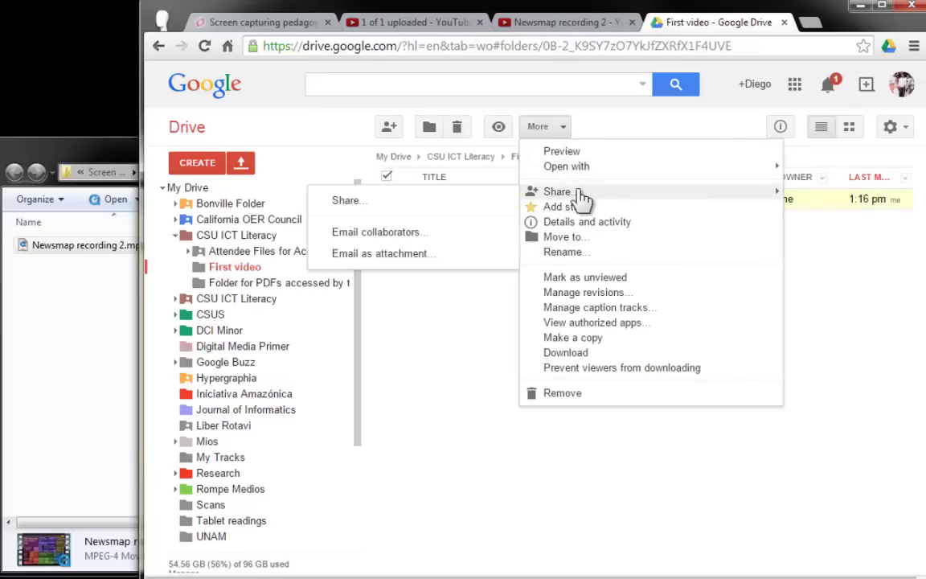
left_click(354, 201)
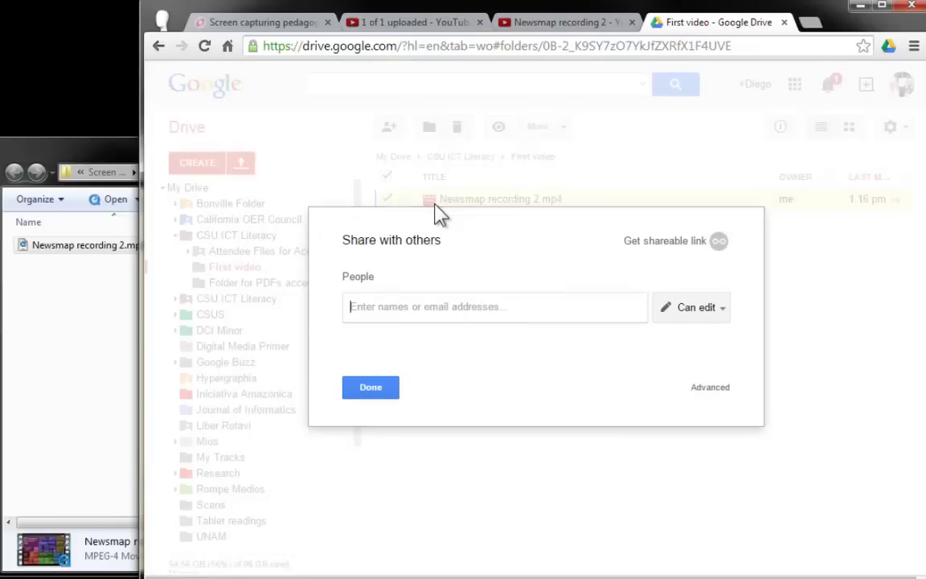
left_click(370, 387)
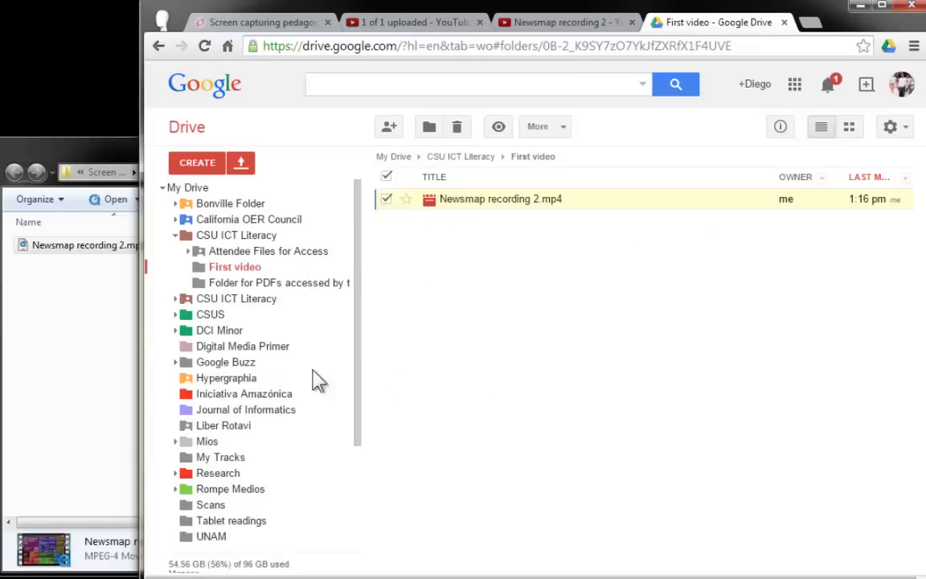
left_click(133, 299)
Upload Newsmap recording 2.mp4 into FileZilla's remote FirstVideo folder and select the uploaded file.
key("alt+Tab")
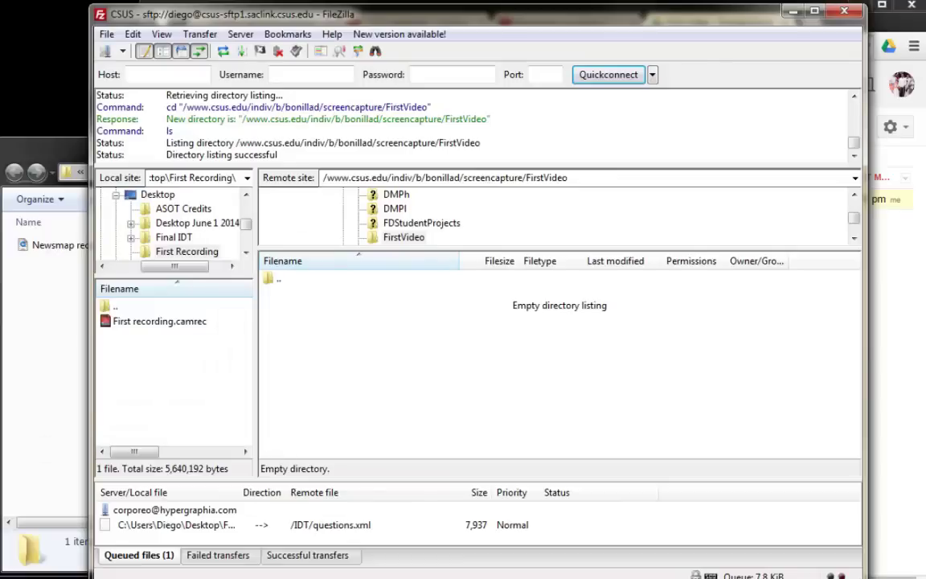
left_click_drag(562, 22, 603, 16)
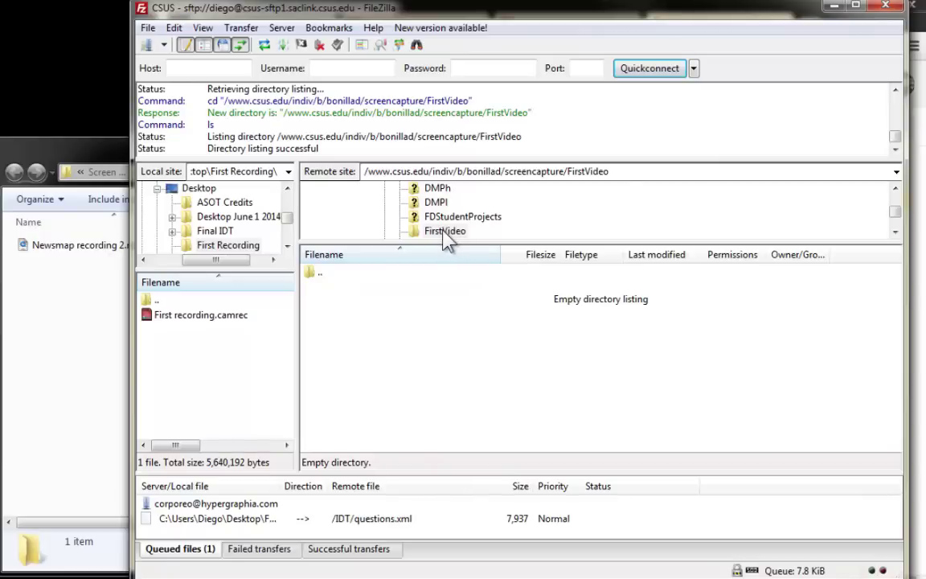
left_click(55, 251)
left_click_drag(54, 250, 575, 390)
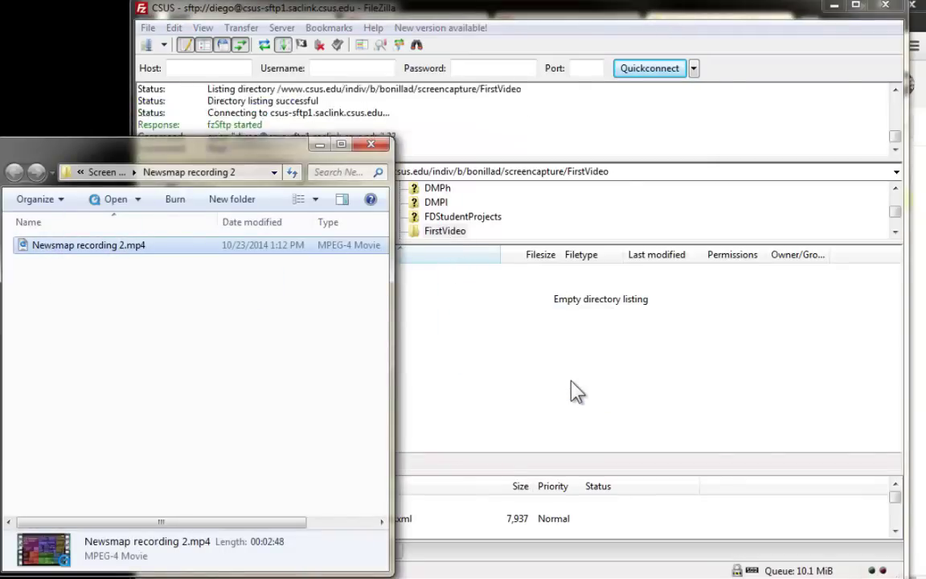
left_click(378, 212)
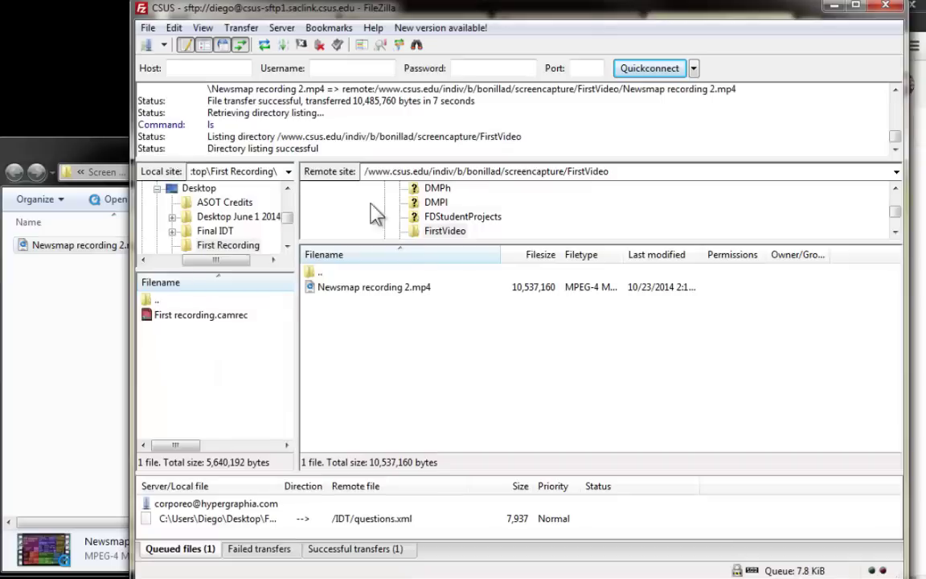
left_click(426, 290)
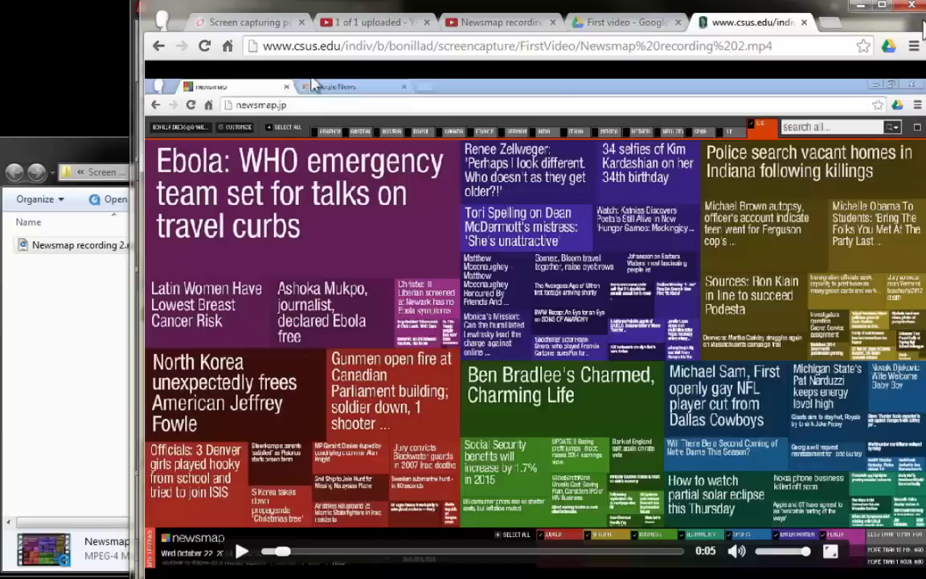
Select the full csus.edu web address of Newsmap recording 2.mp4 in Chrome.
left_click(788, 46)
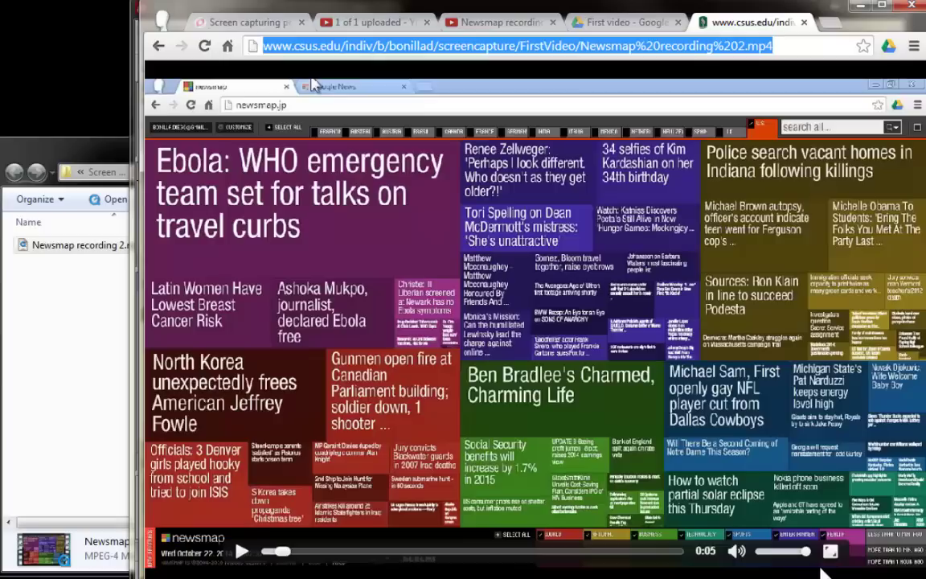
In the 'Screen capturing pedagogy' map, expand 'Export your recording…' and 'Upload it to the Internet' to reveal YouTube, Google Drive and Any server.
left_click(244, 24)
left_click(738, 515)
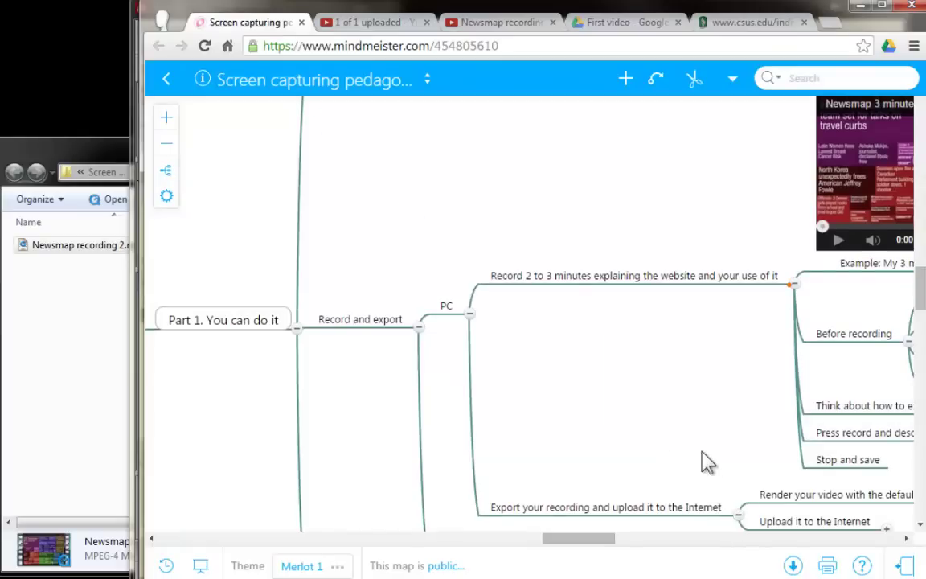
left_click(660, 450)
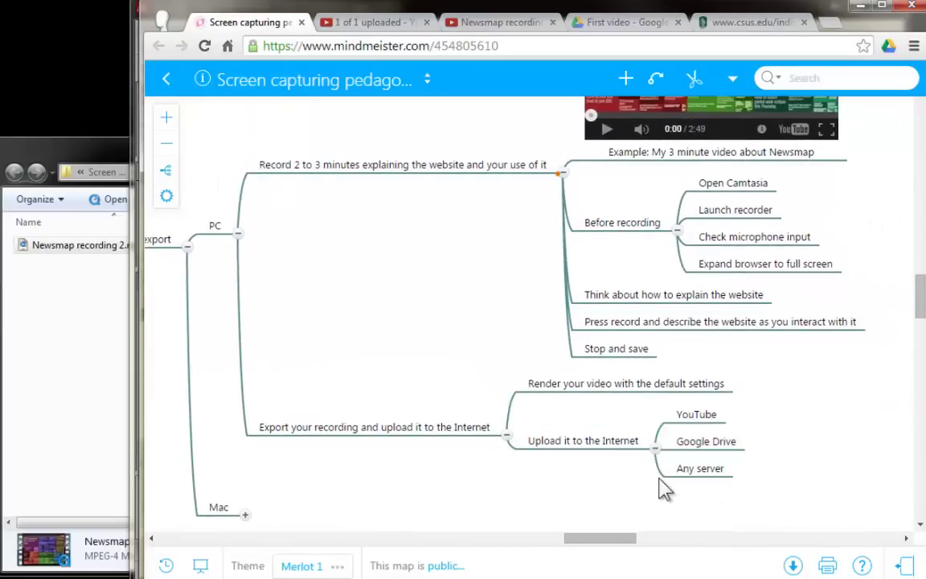